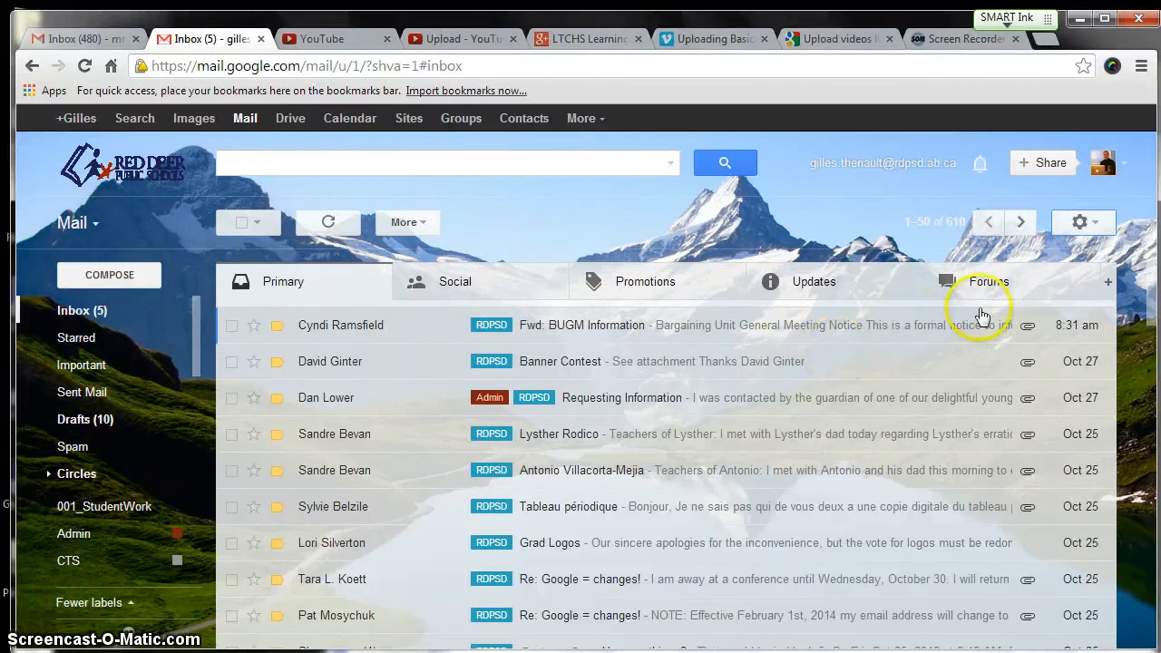
# Step: Look through the Social, Promotions, Updates and Forums inbox categories, and return to Primary
pyautogui.click(468, 284)
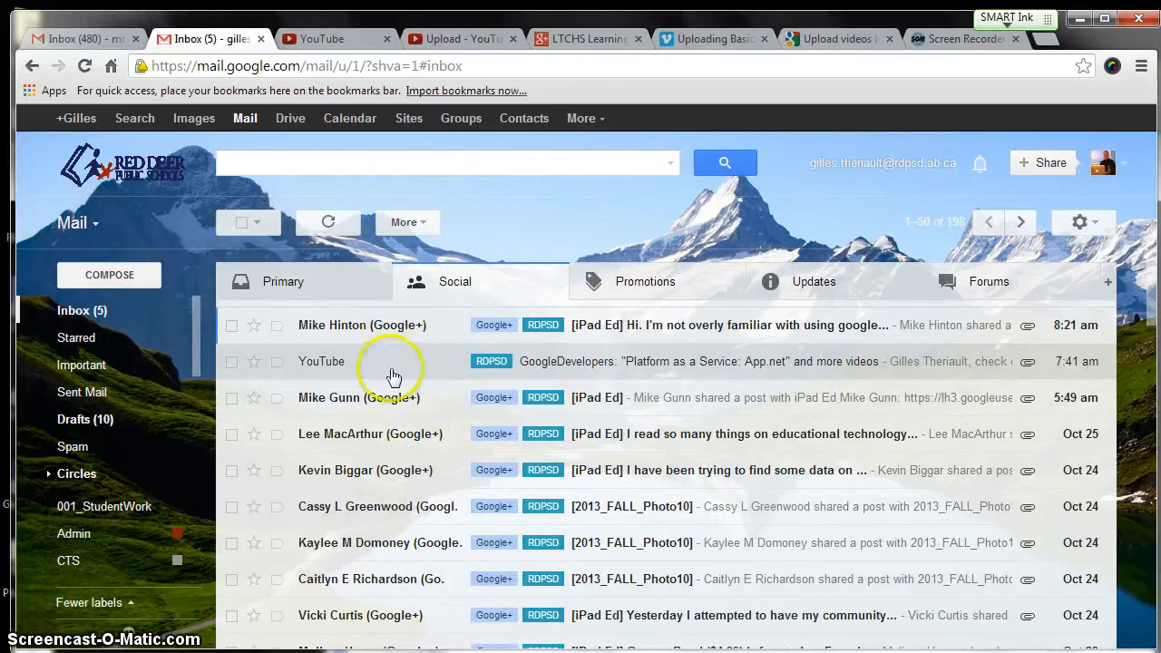
pyautogui.click(662, 280)
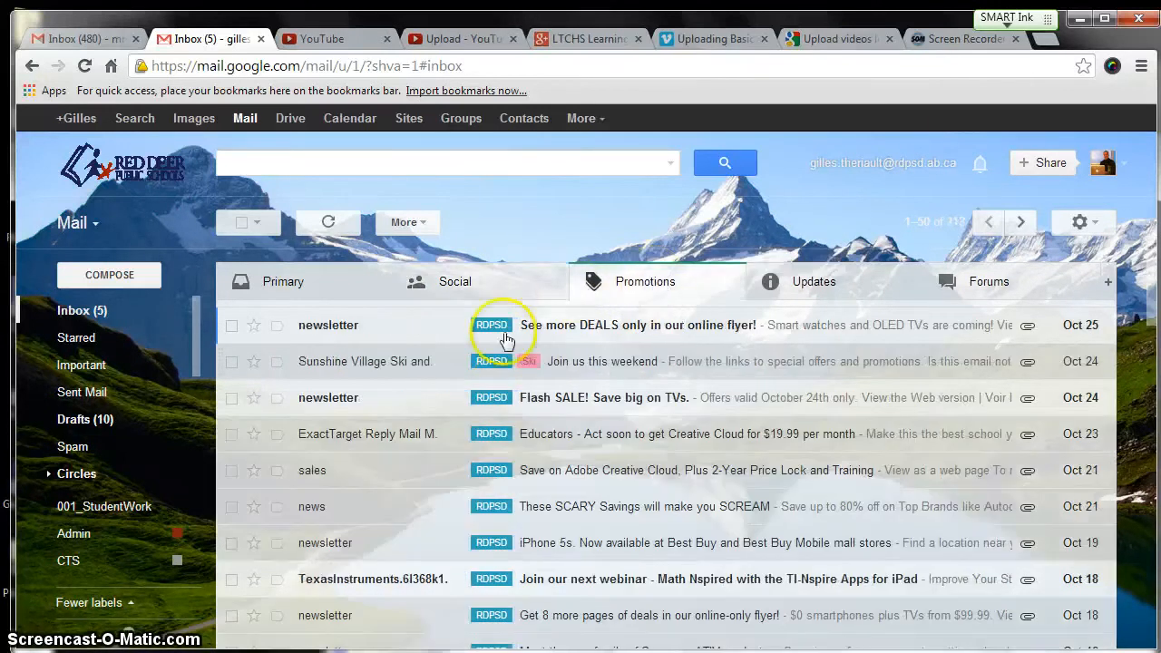
pyautogui.click(804, 287)
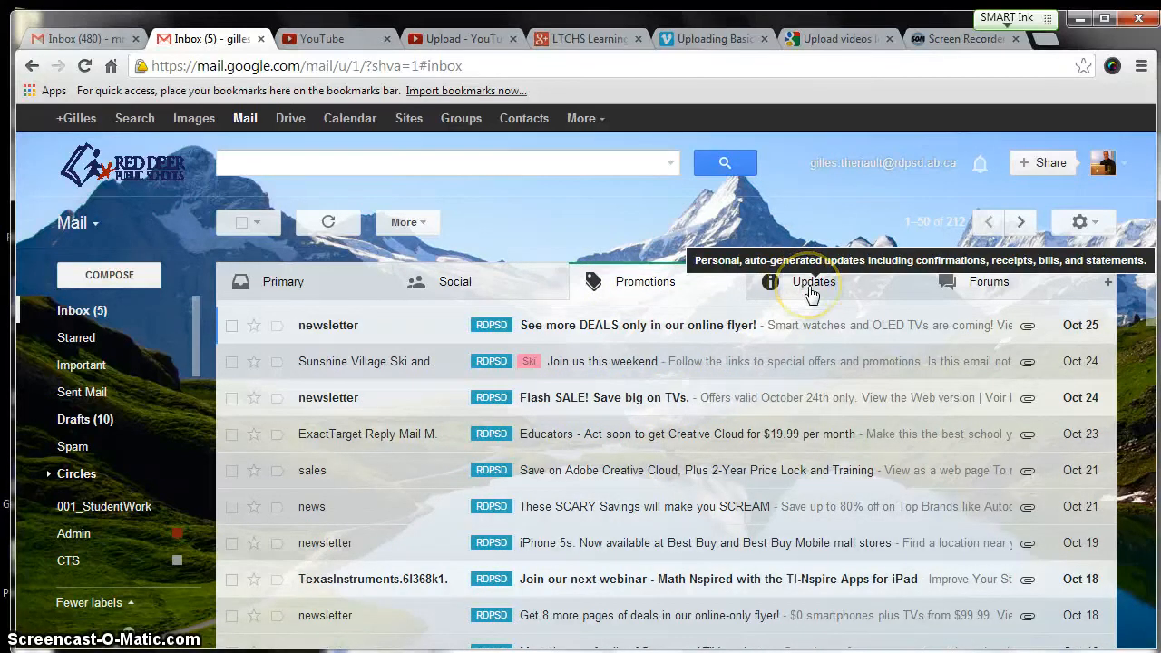
pyautogui.click(812, 292)
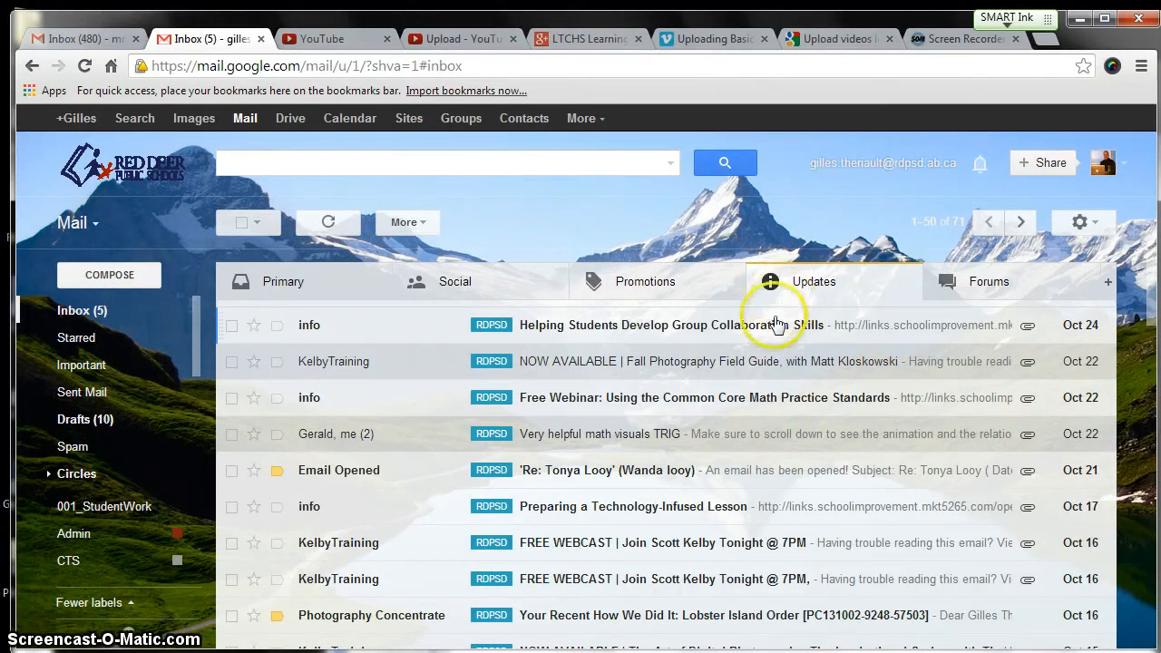
pyautogui.click(982, 287)
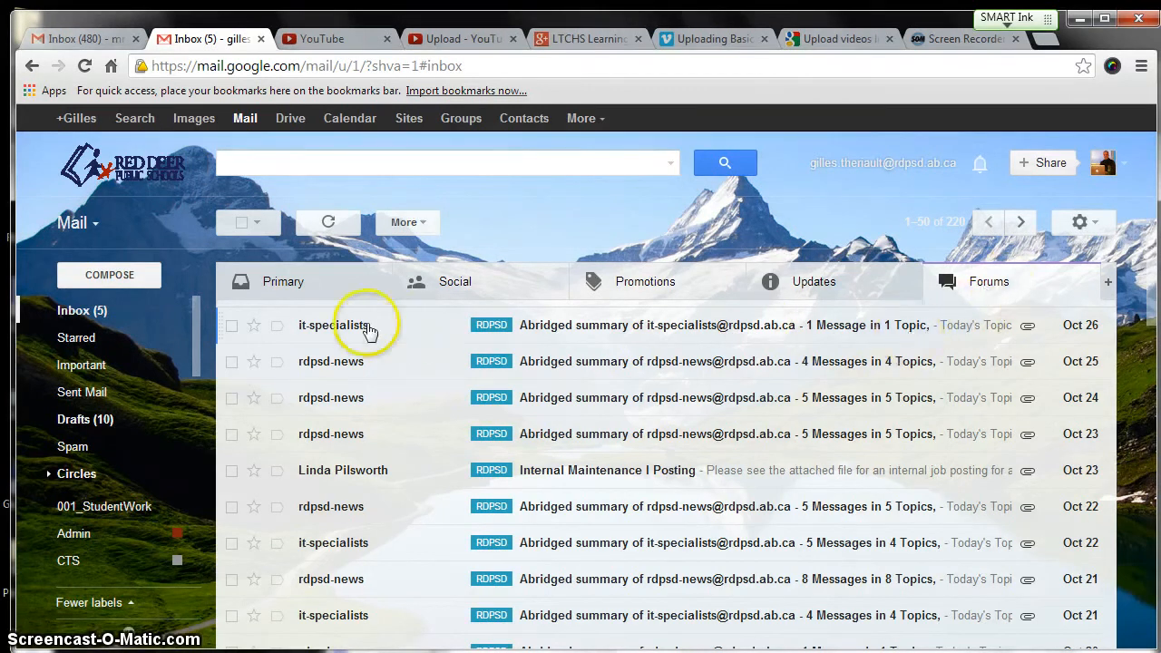
pyautogui.click(293, 289)
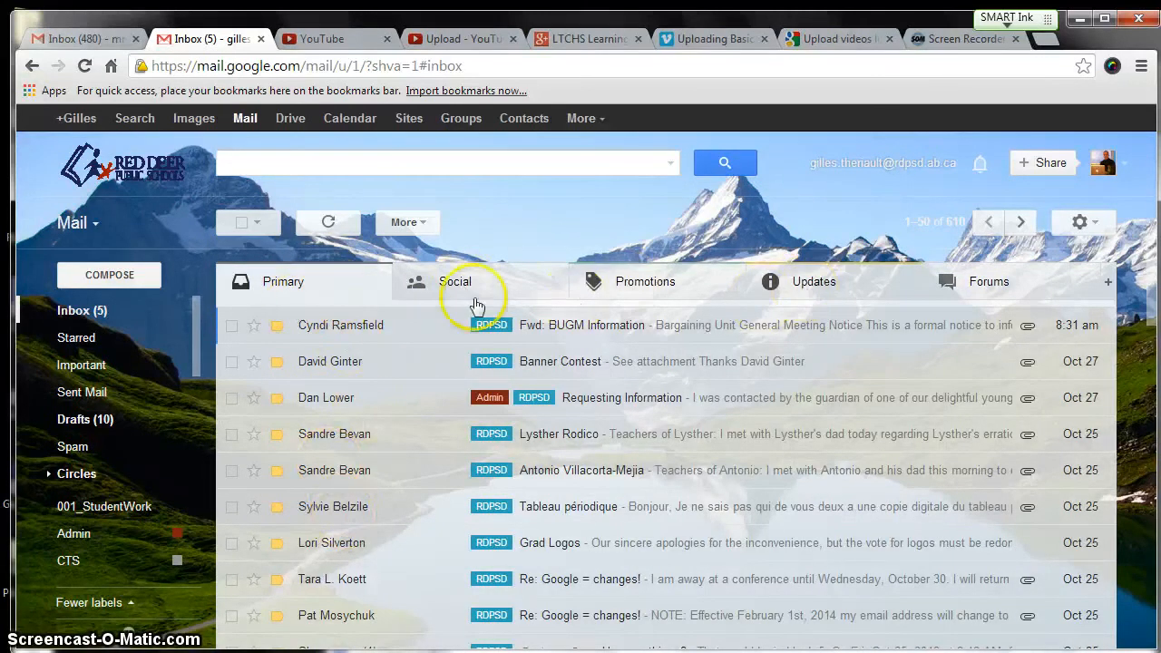
# Step: Open the inbox configuration to review which category tabs are enabled, and cancel it without saving
pyautogui.click(1097, 232)
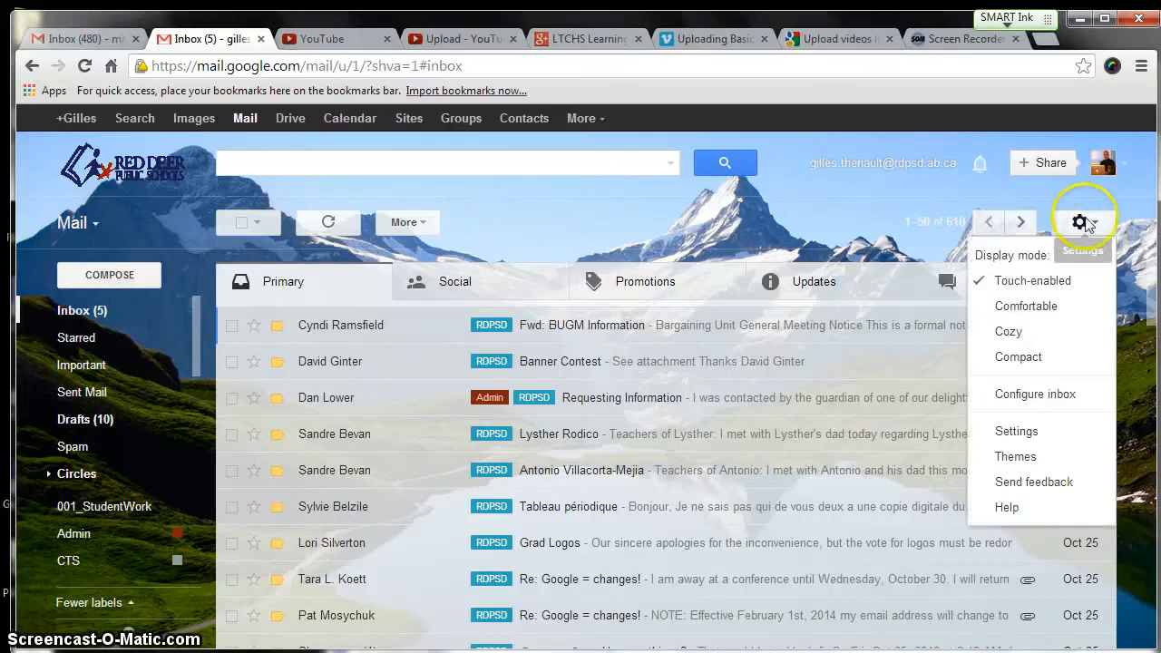
pyautogui.click(1001, 399)
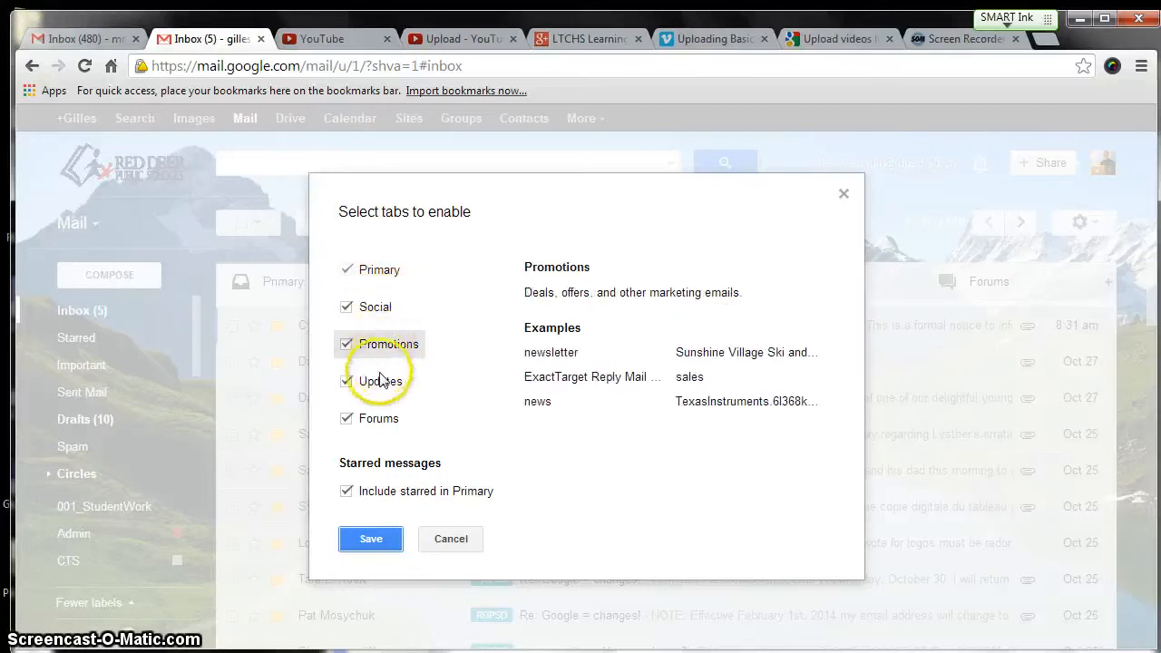
pyautogui.click(451, 540)
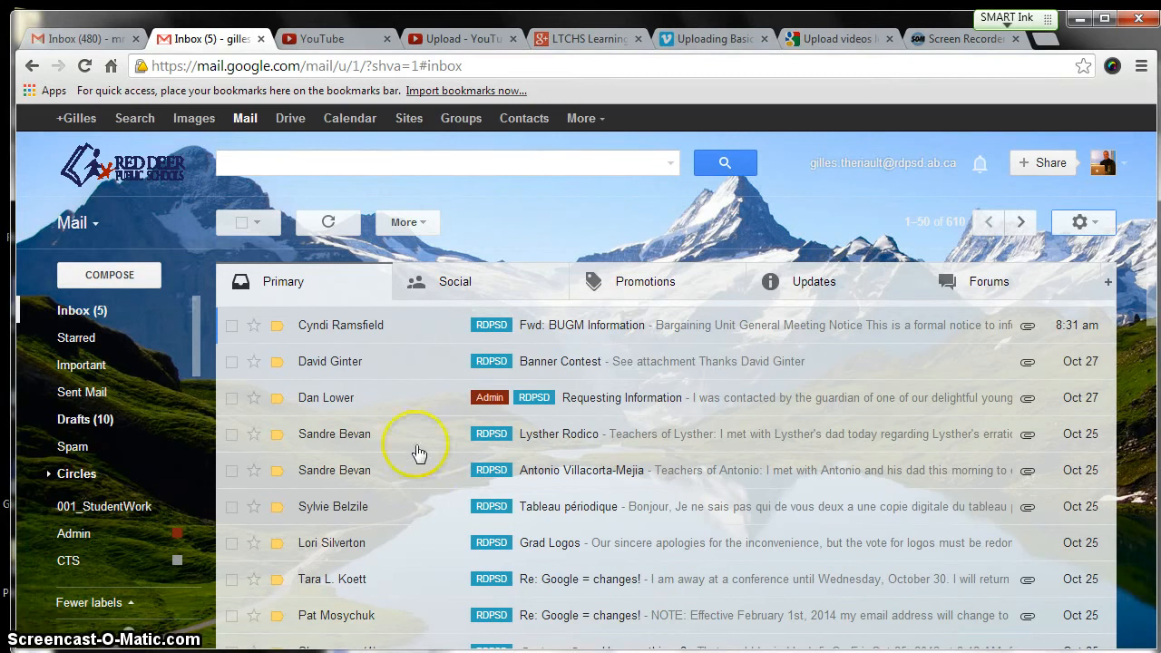
# Step: Select the newest message in Primary to view the available message actions, and deselect it
pyautogui.click(232, 327)
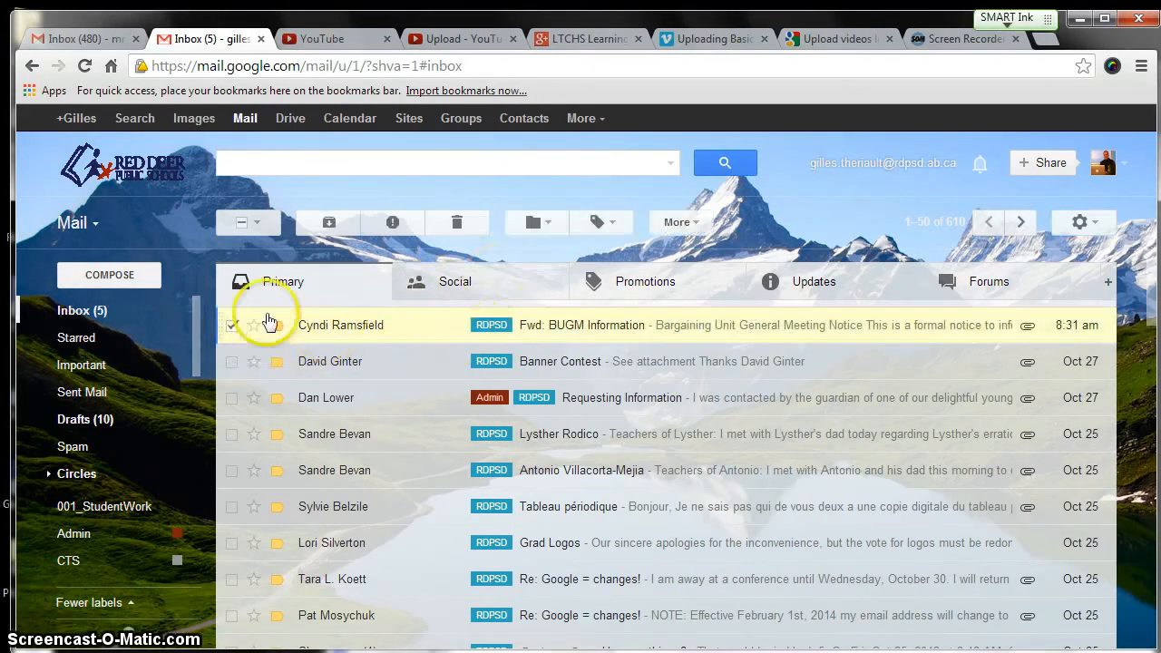
pyautogui.click(230, 325)
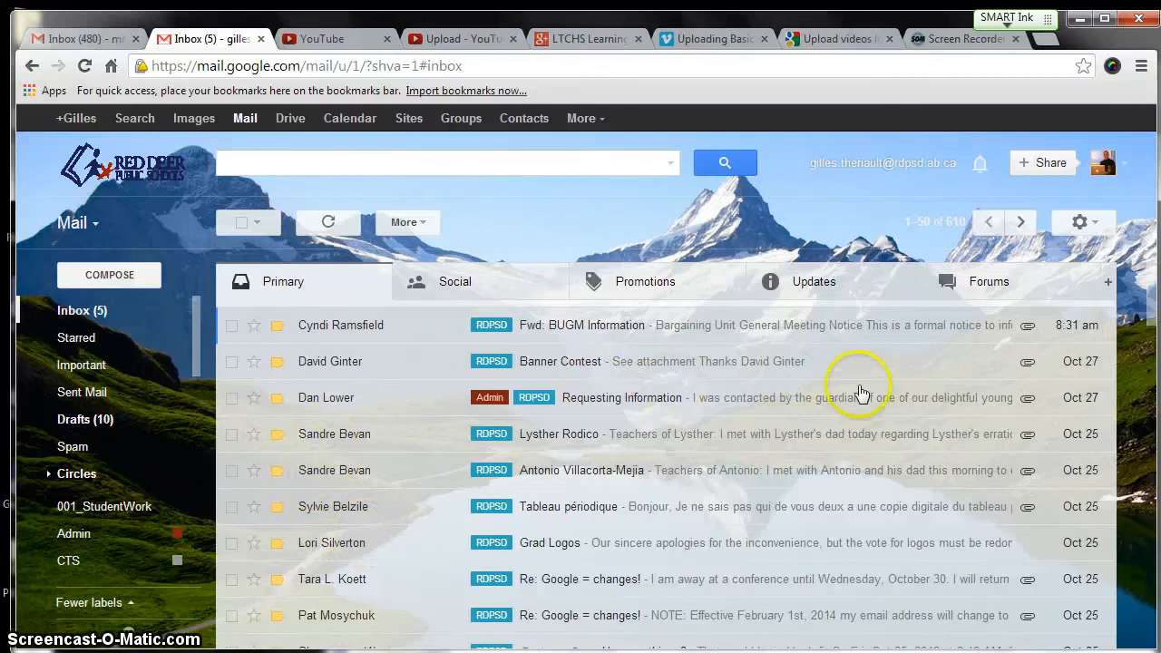
# Step: Open the filter settings and review the existing mail filters down to the end of the list
pyautogui.click(1094, 225)
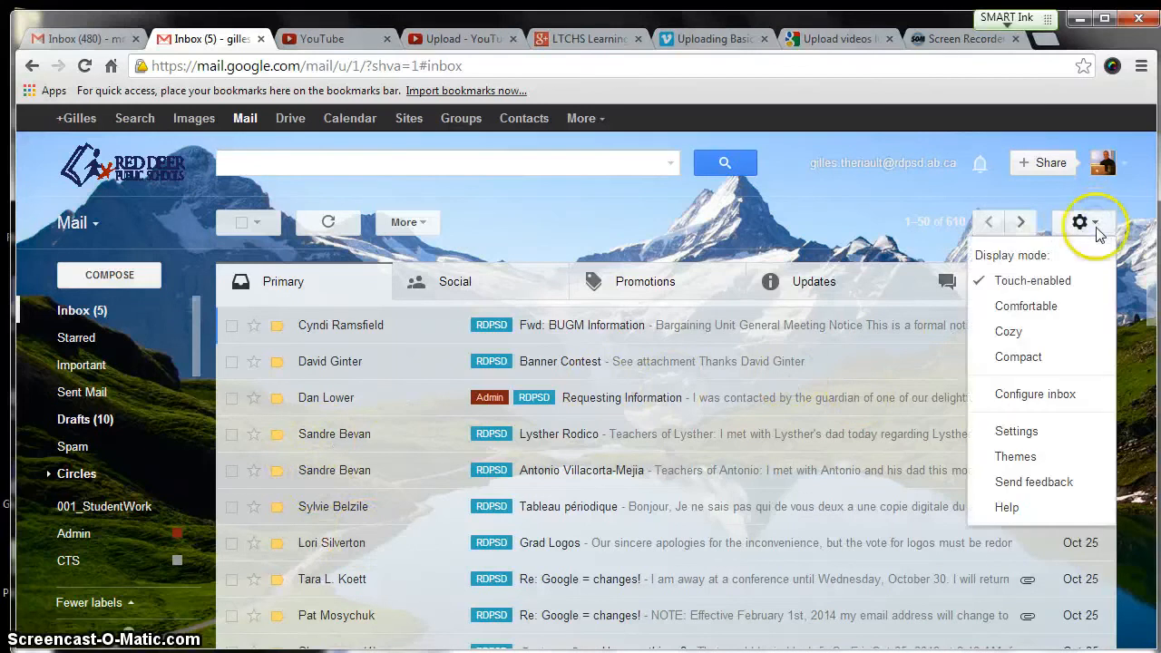
pyautogui.click(1003, 436)
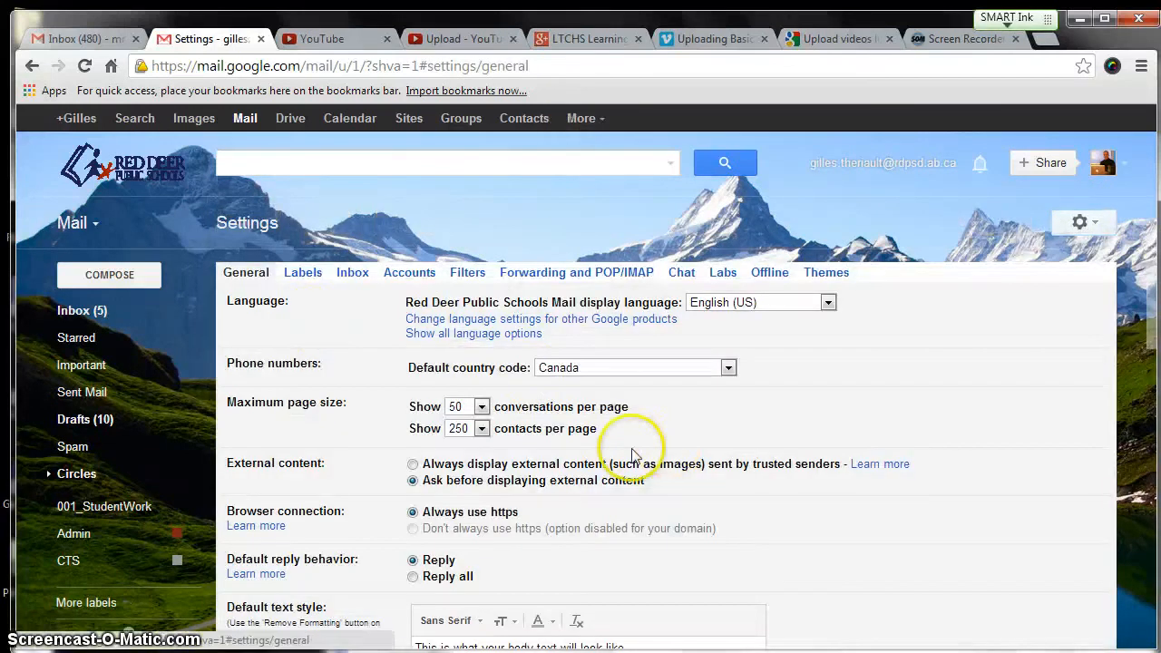
pyautogui.click(464, 273)
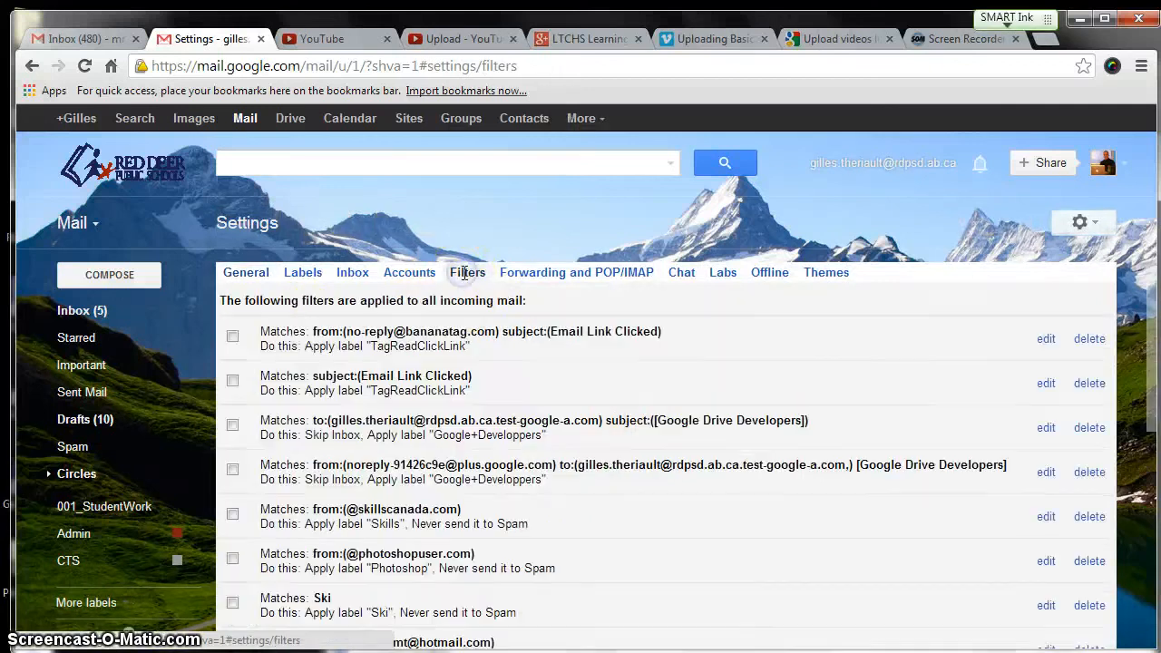
pyautogui.scroll(-1, 633, 411)
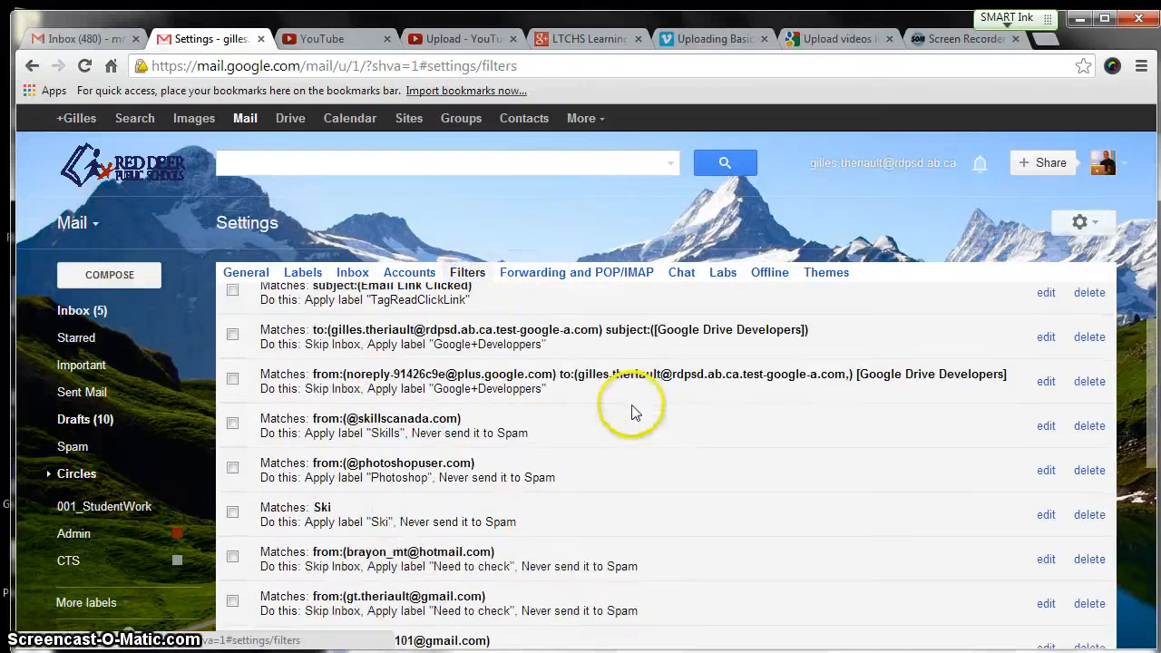
pyautogui.scroll(-1, 633, 411)
pyautogui.scroll(-1, 658, 409)
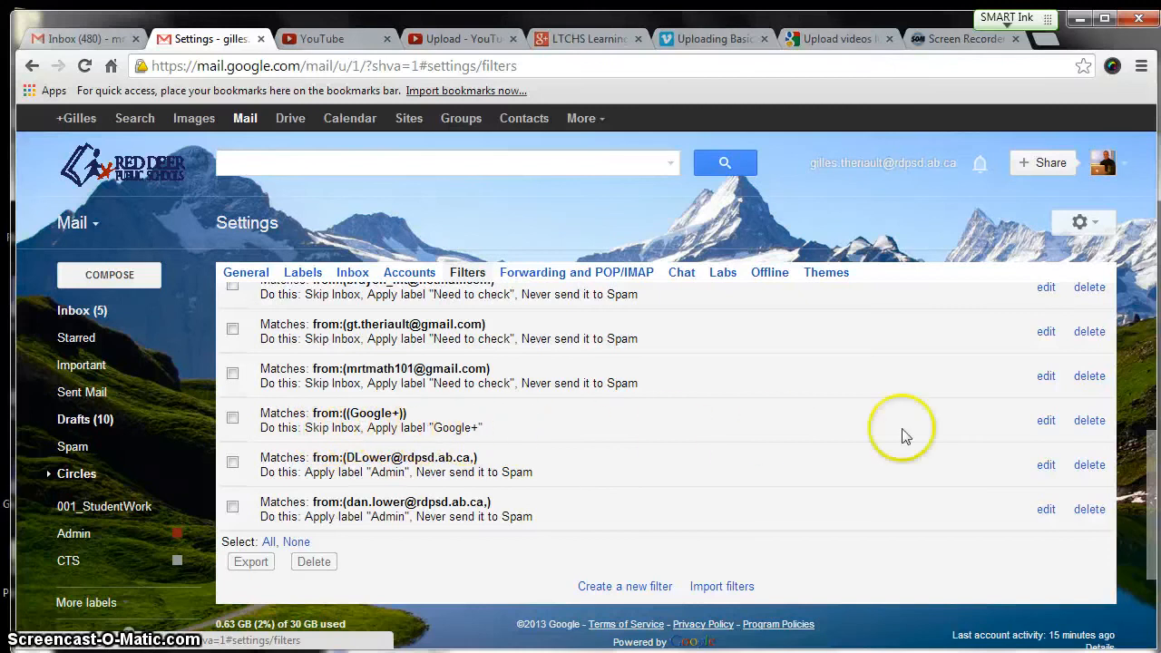
# Step: Open the from:((Google+)) filter for editing, review its criteria and actions, and close it without updating
pyautogui.click(1045, 422)
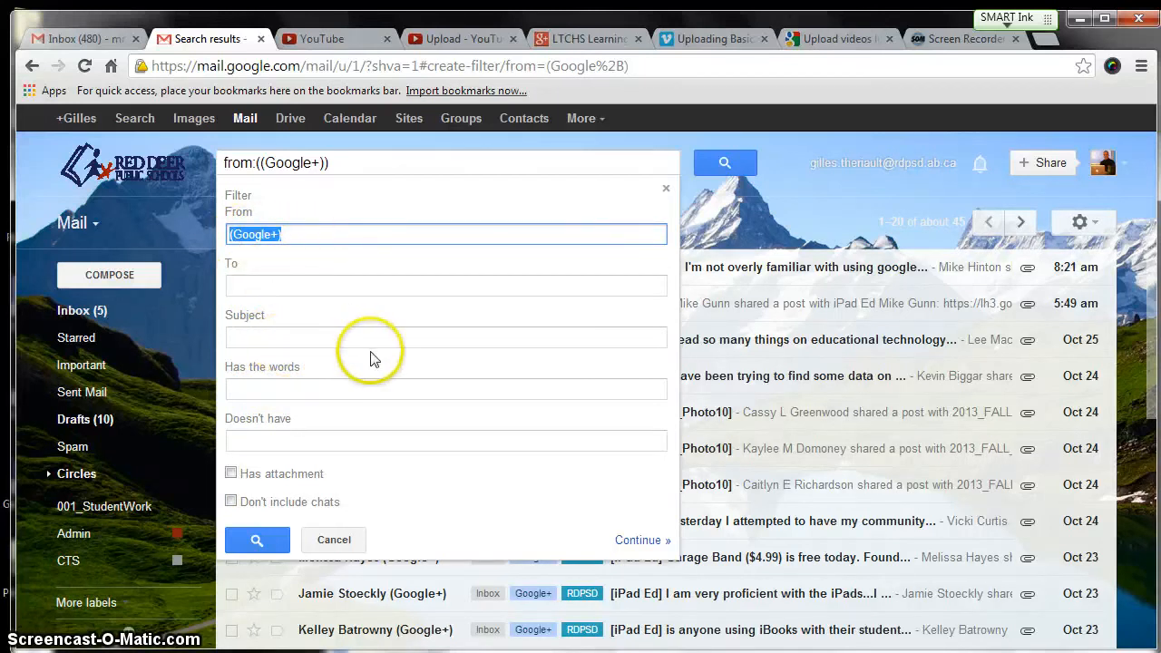
pyautogui.click(635, 541)
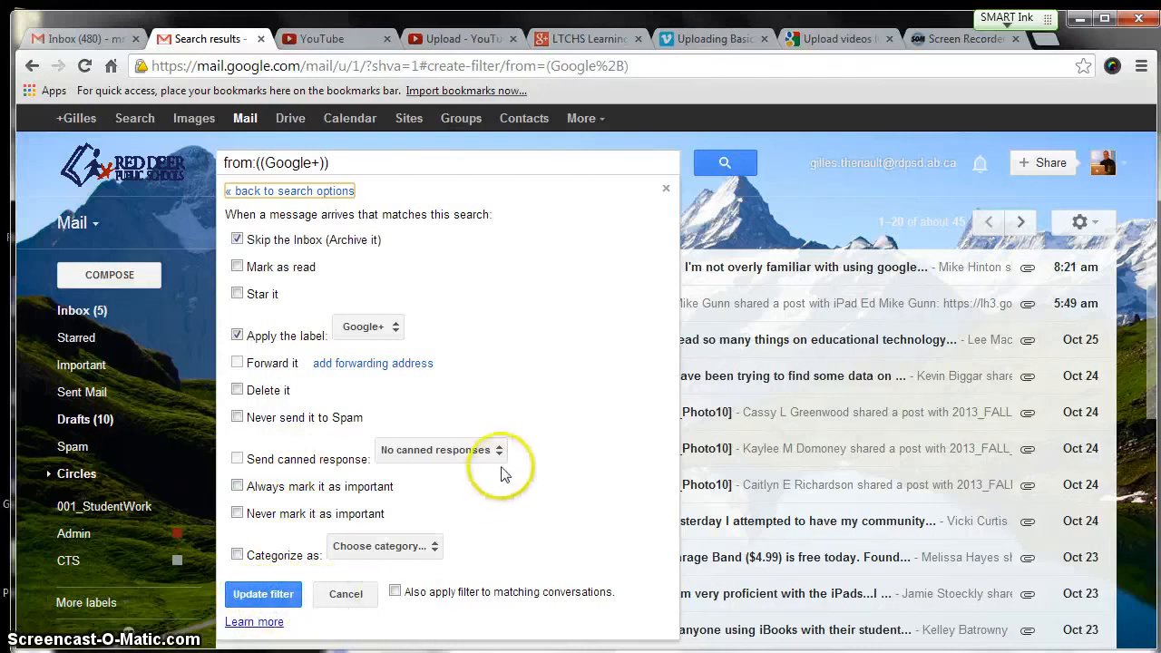
pyautogui.click(666, 187)
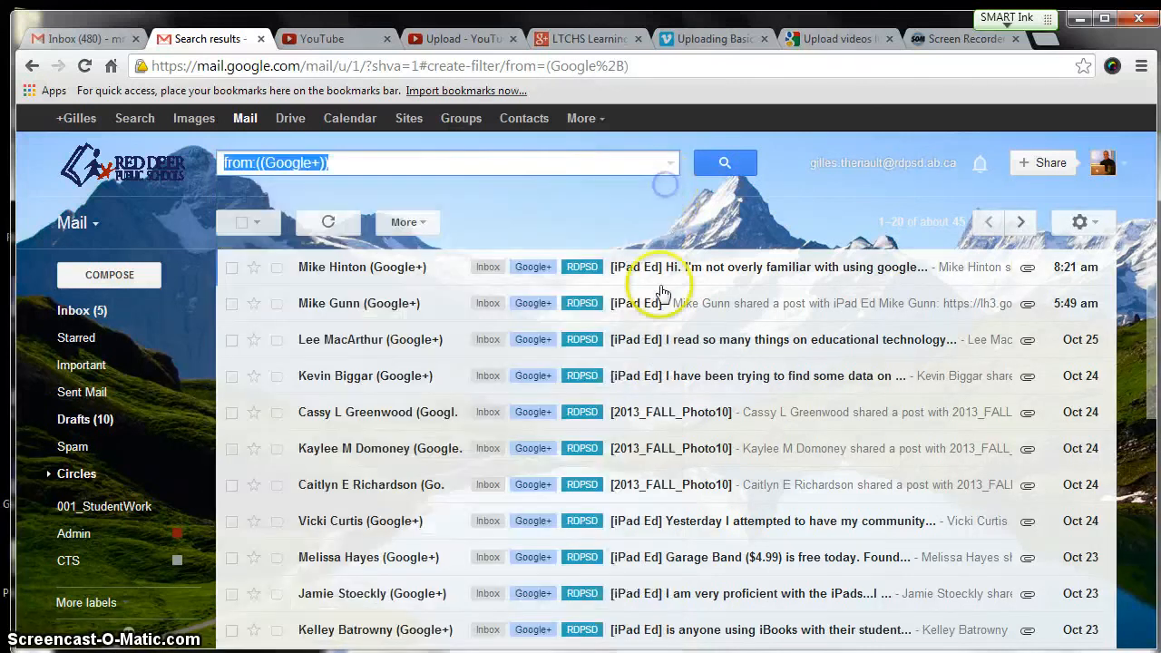
# Step: Expand the label list, open the Google+ label and browse the messages filed under it
pyautogui.click(121, 608)
pyautogui.moveTo(197, 342); pyautogui.dragTo(193, 408)
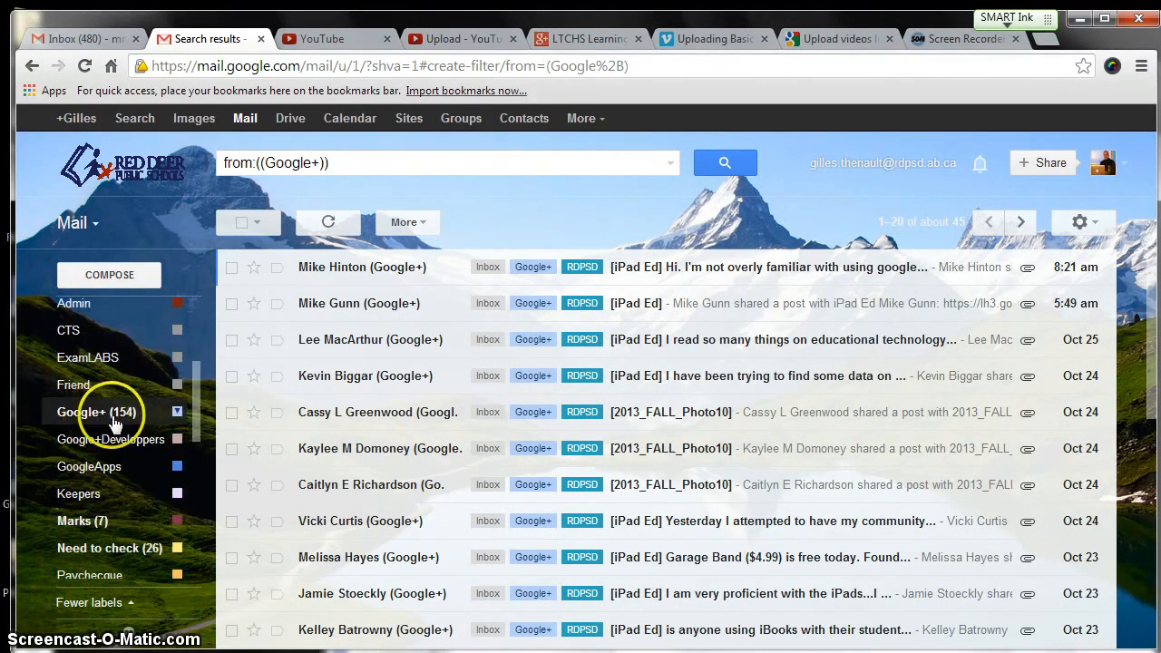
pyautogui.click(91, 418)
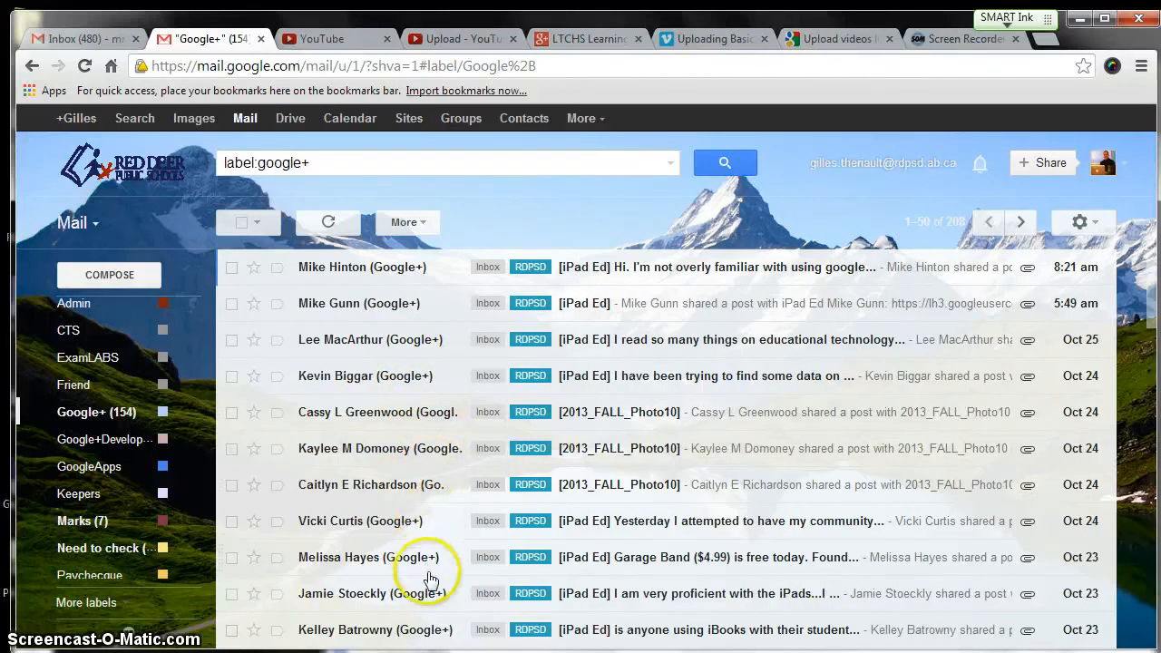
pyautogui.moveTo(419, 381)
pyautogui.scroll(-3, 409, 385)
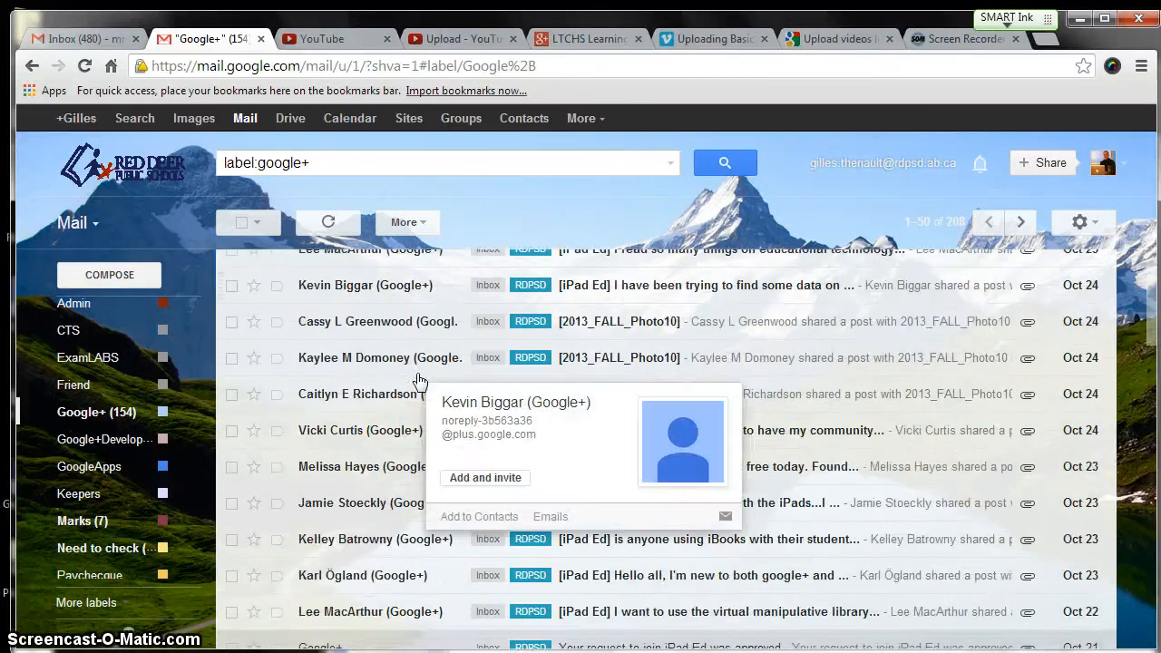
pyautogui.scroll(3, 399, 388)
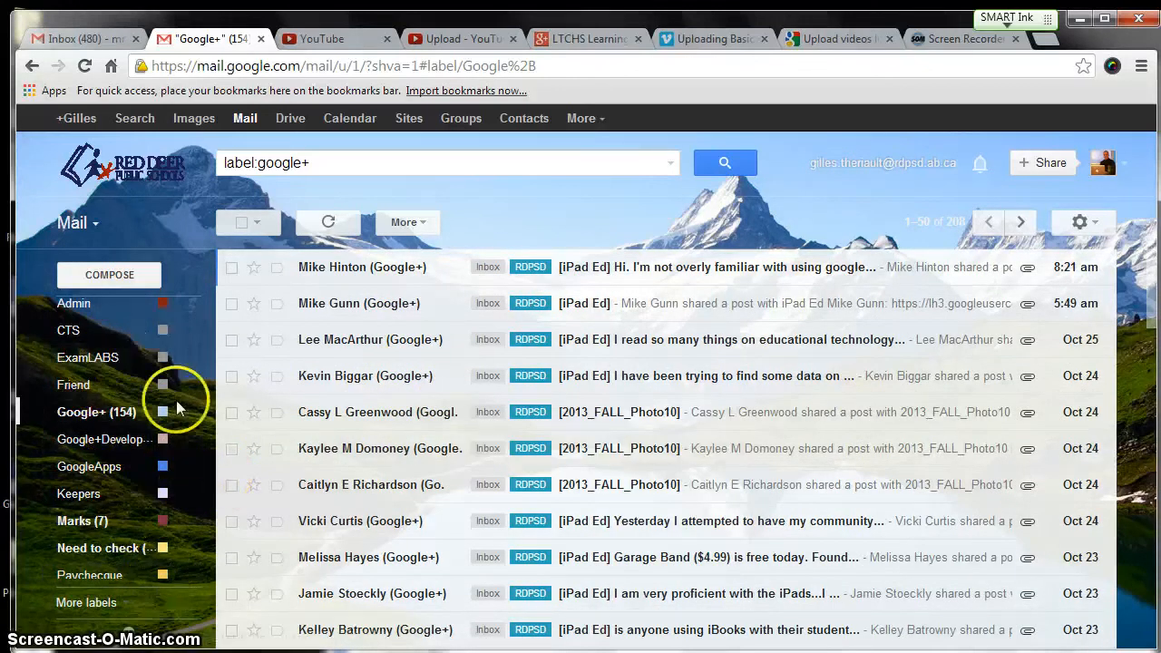
# Step: Return to the inbox and browse the messages in the Social category
pyautogui.click(107, 603)
pyautogui.scroll(5, 197, 363)
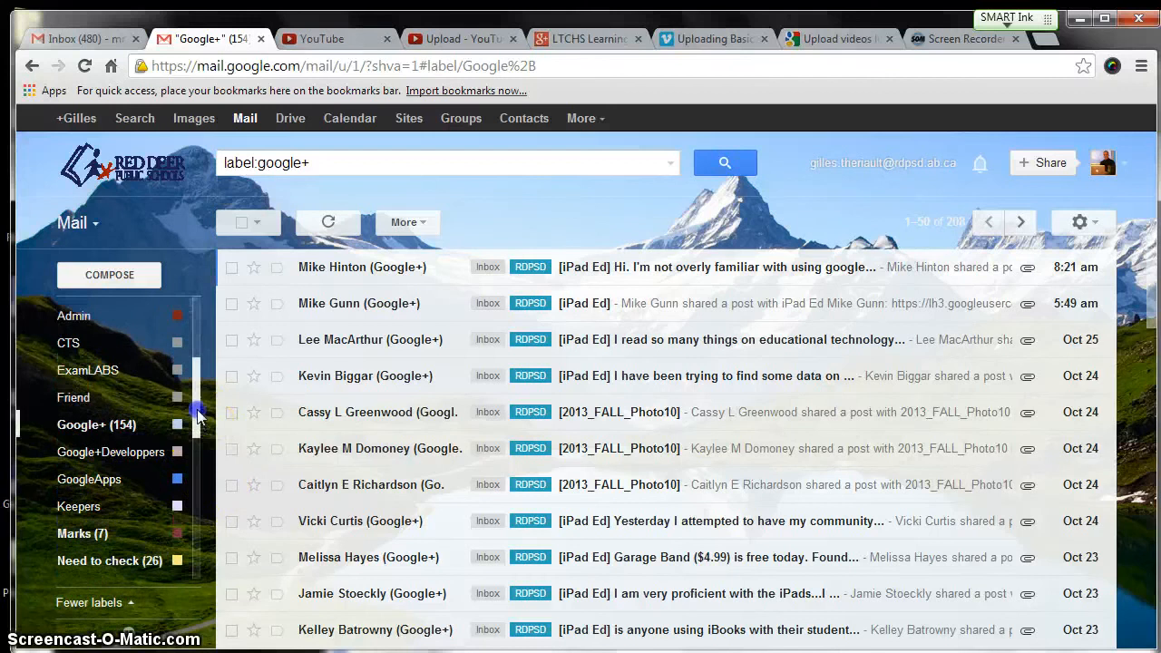
pyautogui.click(80, 311)
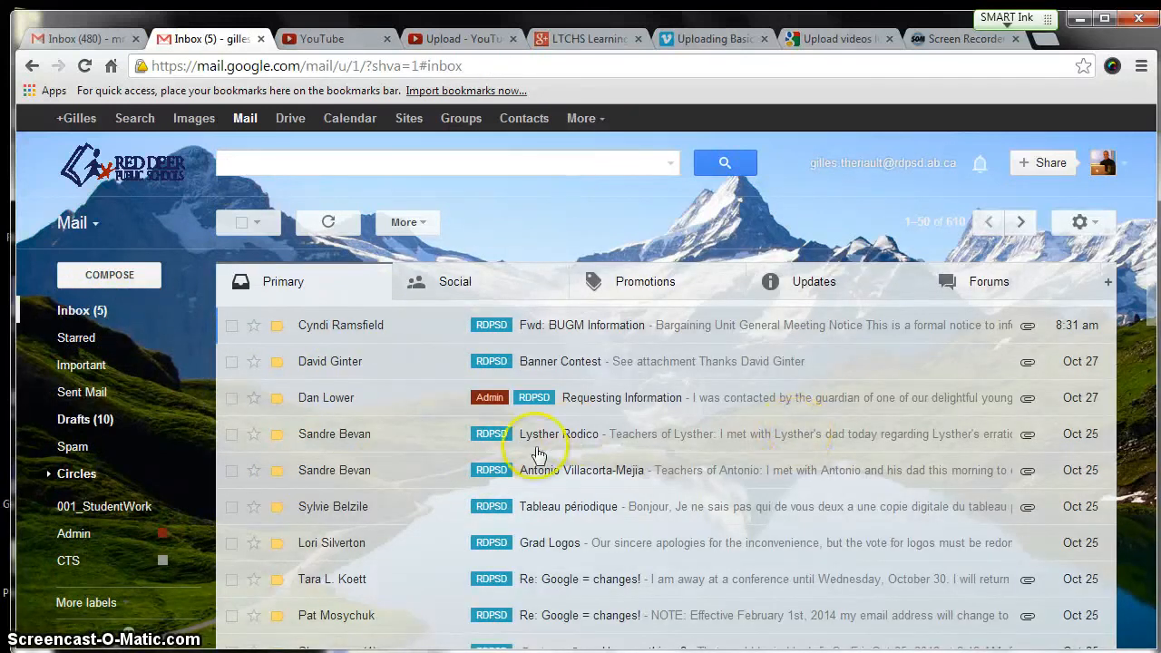
pyautogui.click(467, 284)
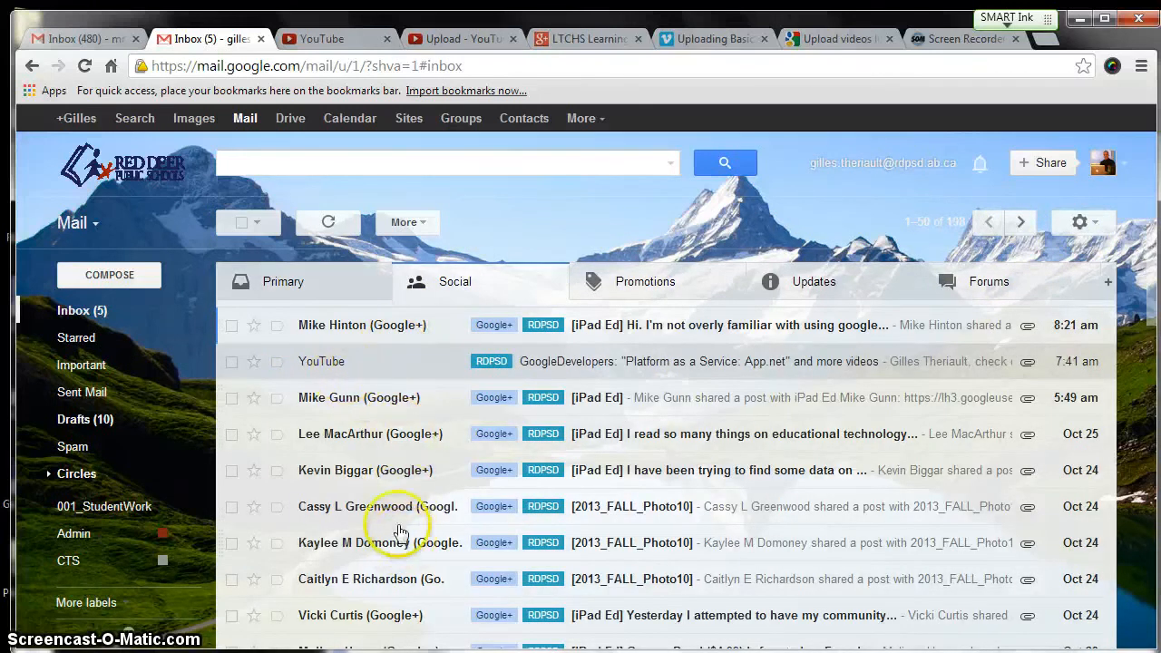
pyautogui.scroll(-2, 428, 541)
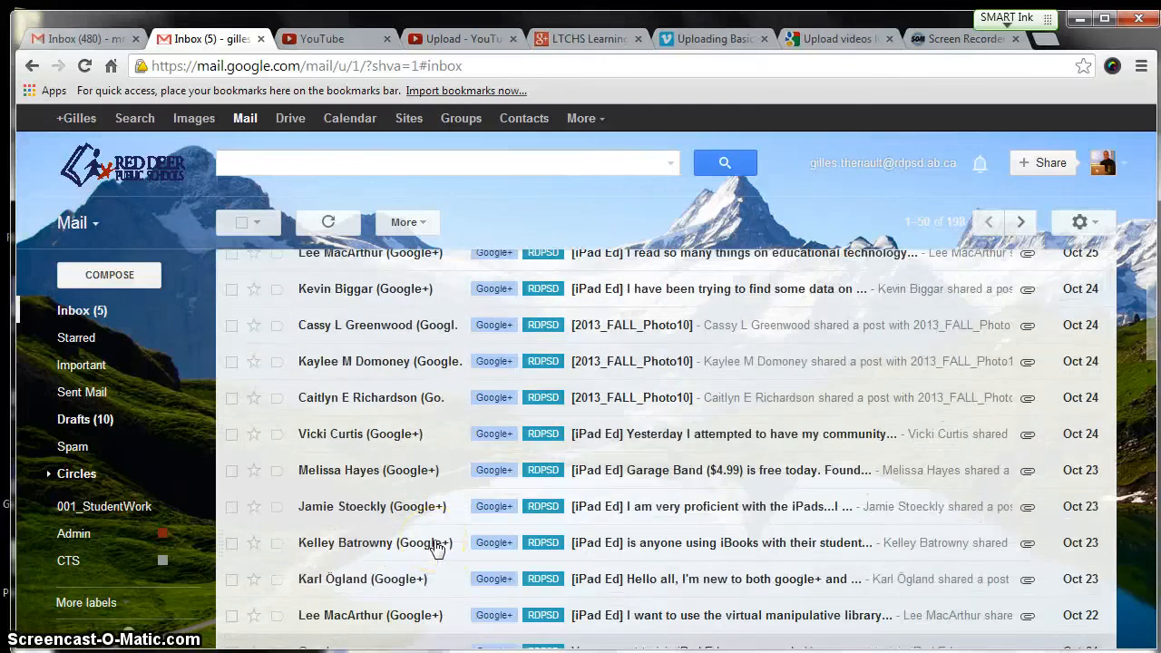
pyautogui.scroll(2, 437, 548)
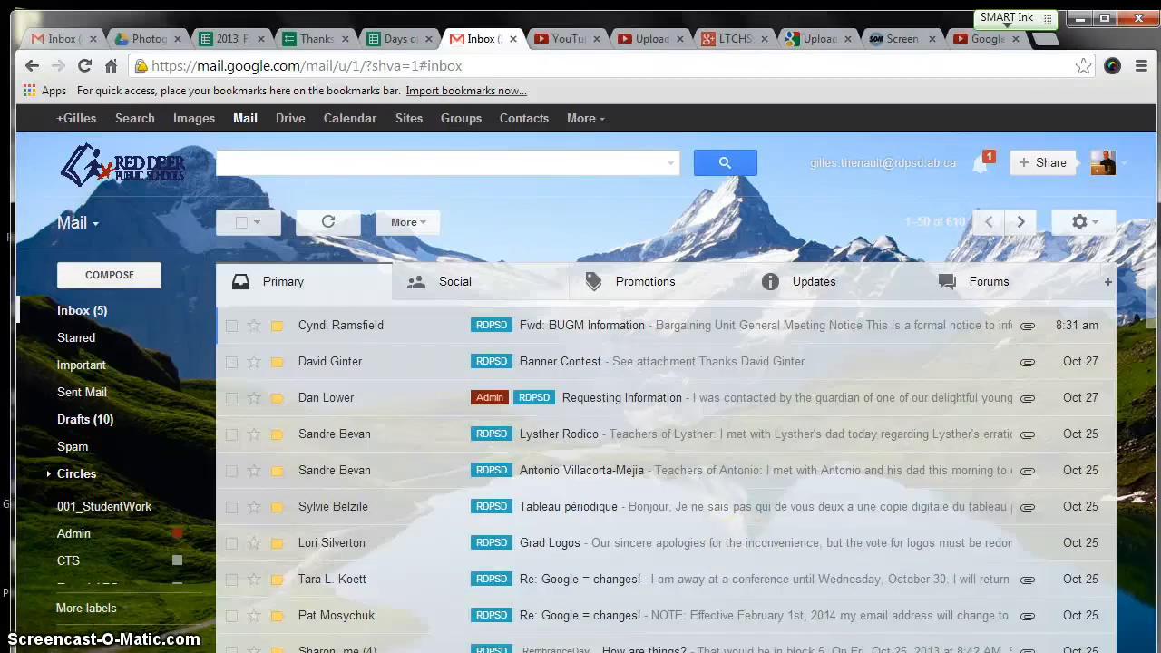
# Step: Review the Google+ notifications from the inbox and dismiss all unread ones
pyautogui.click(744, 555)
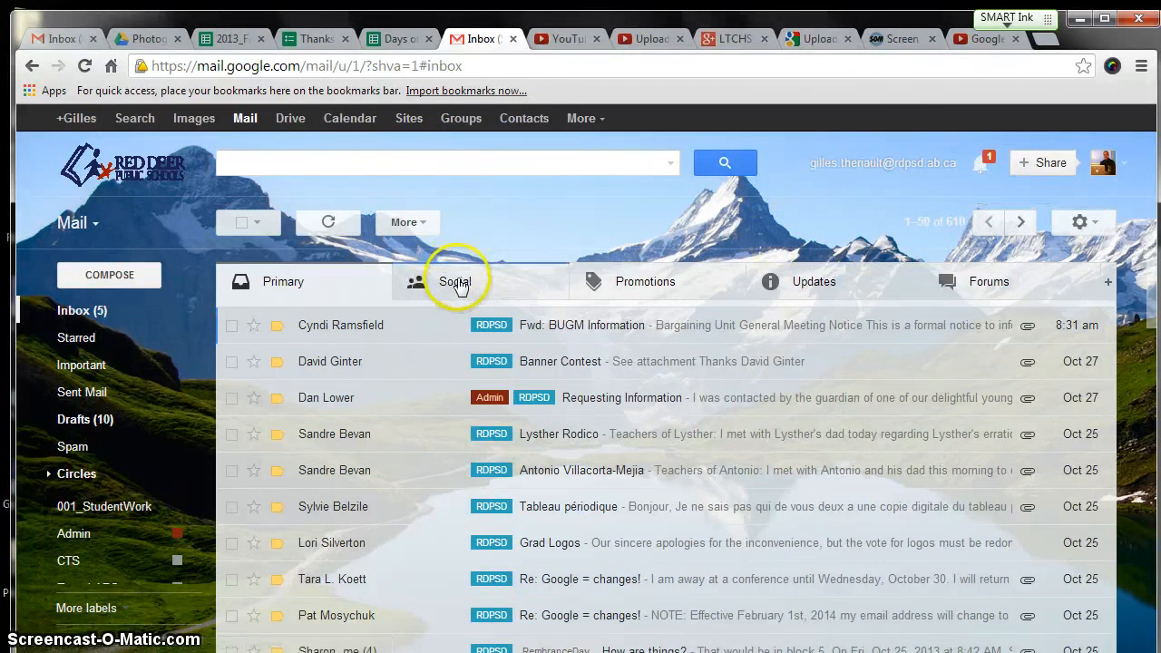
pyautogui.click(981, 166)
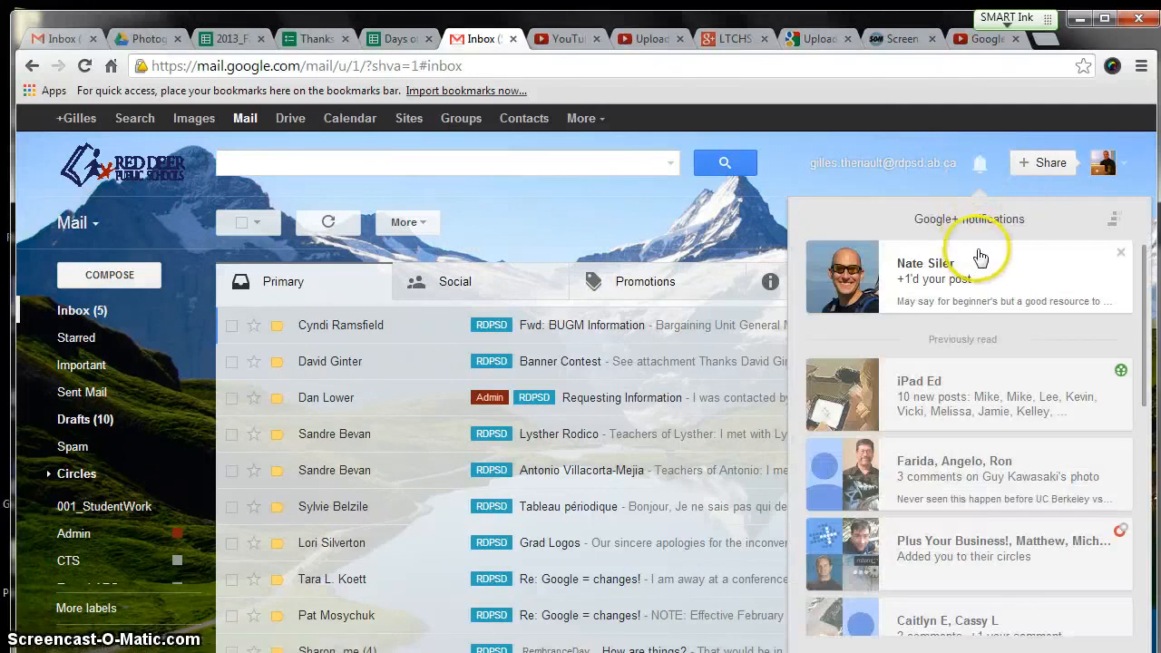
pyautogui.click(787, 156)
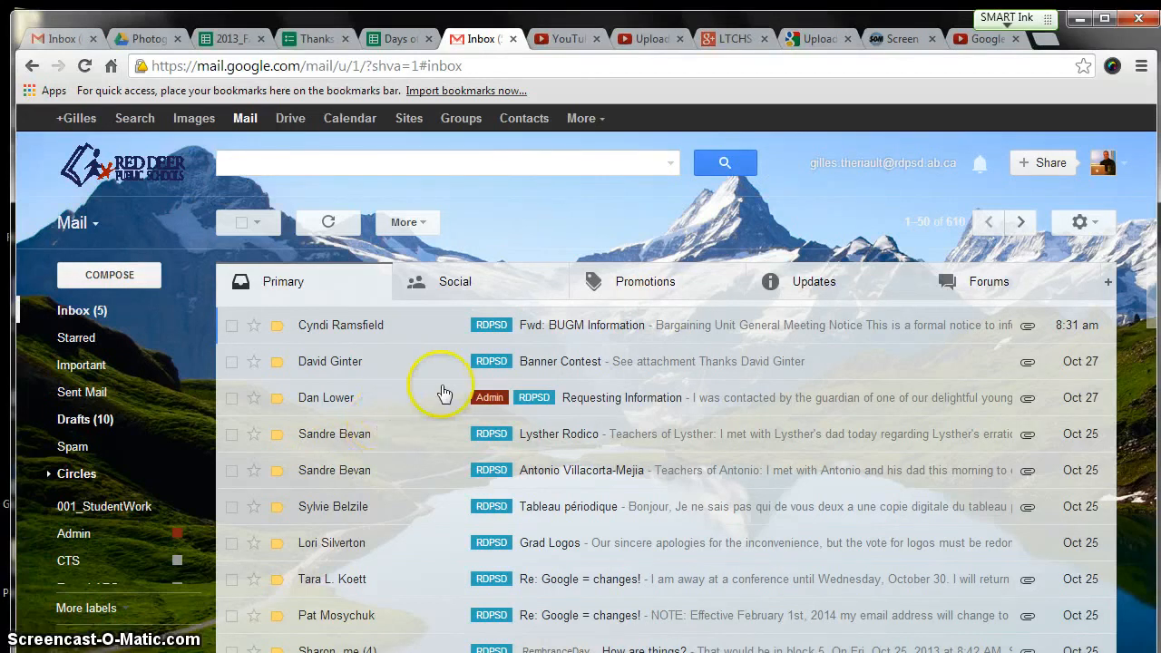
pyautogui.click(981, 168)
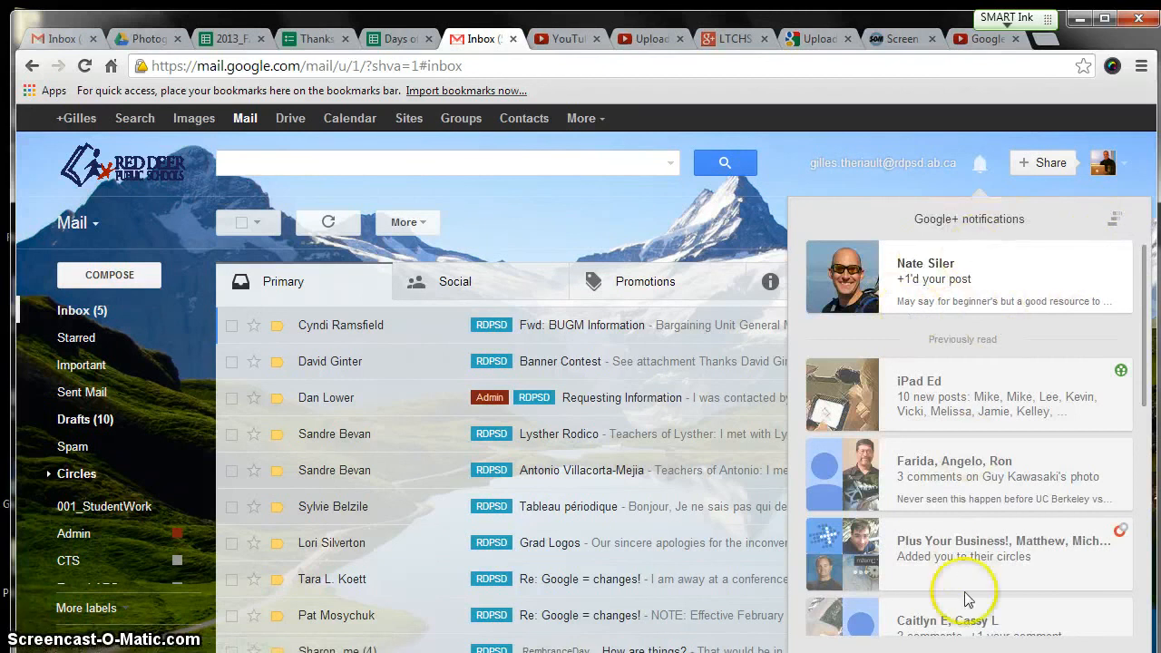
pyautogui.click(1112, 225)
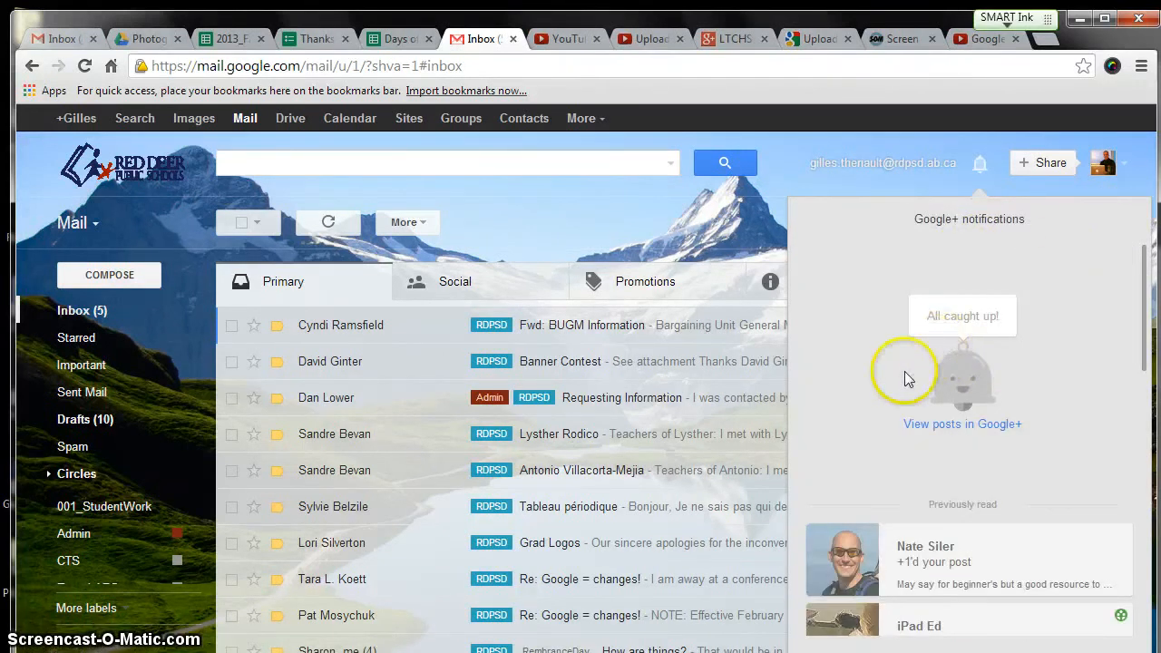